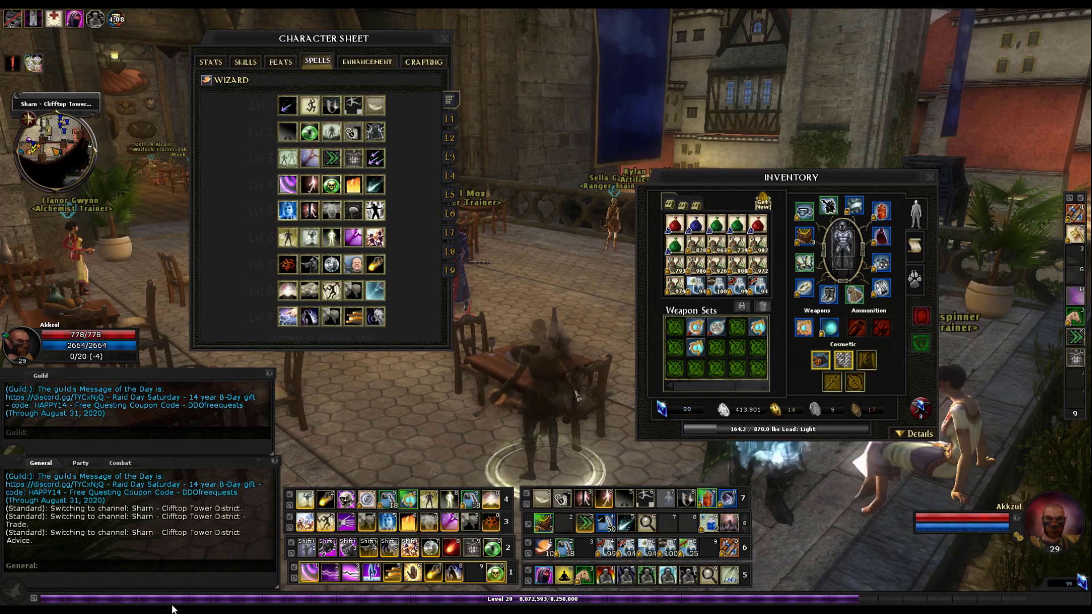
- Switch to the browser, download Rogue's BlackBird 1.0.7.rar from the itch.io collection and open the download's options
key("alt+Tab")
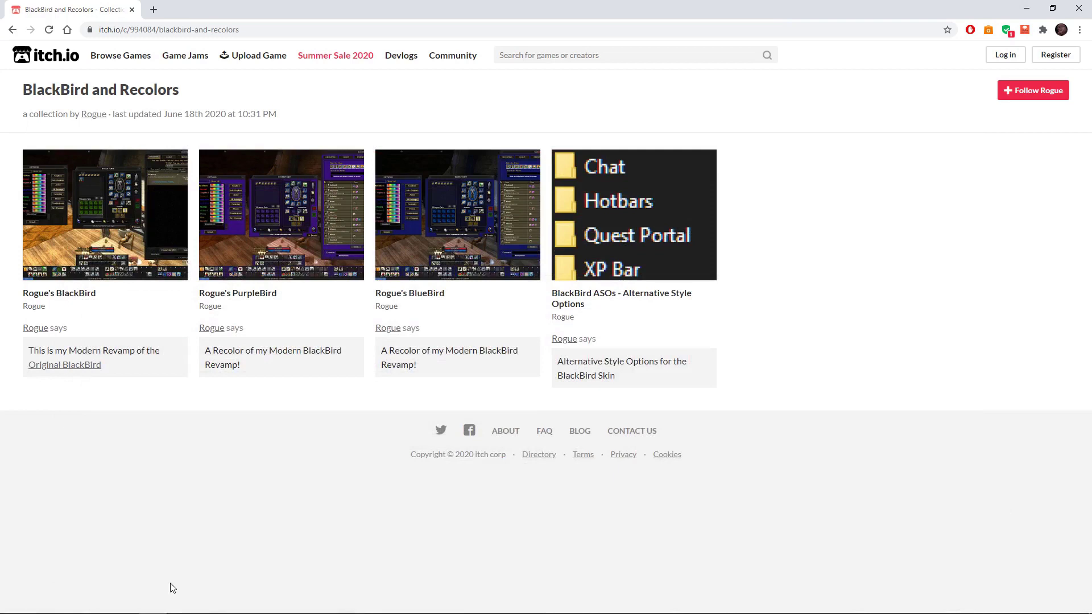
left_click(86, 293)
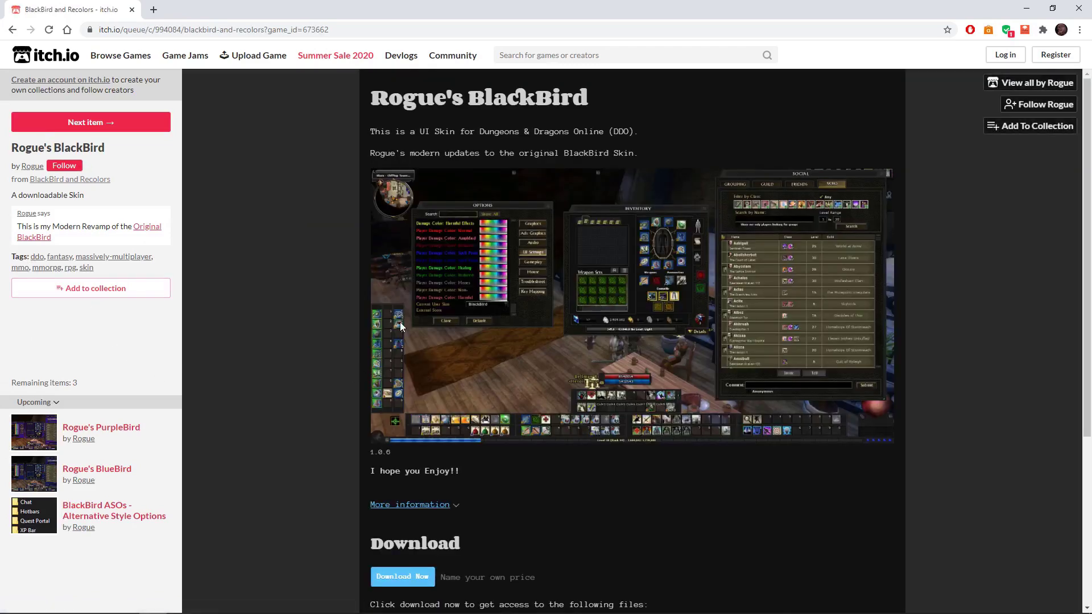
scroll(401, 322, "down", 4)
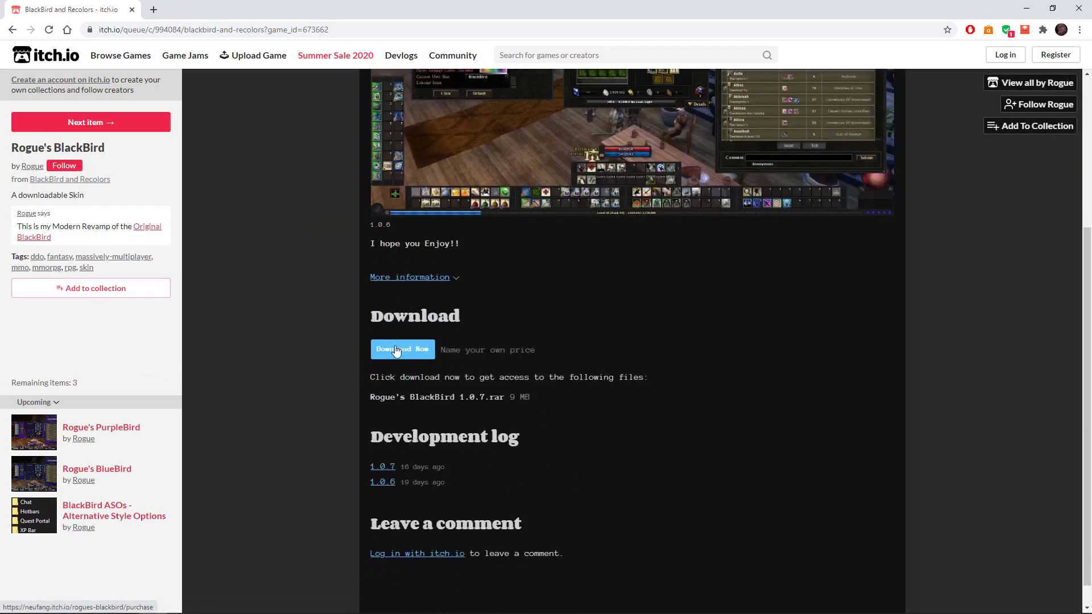
left_click(397, 351)
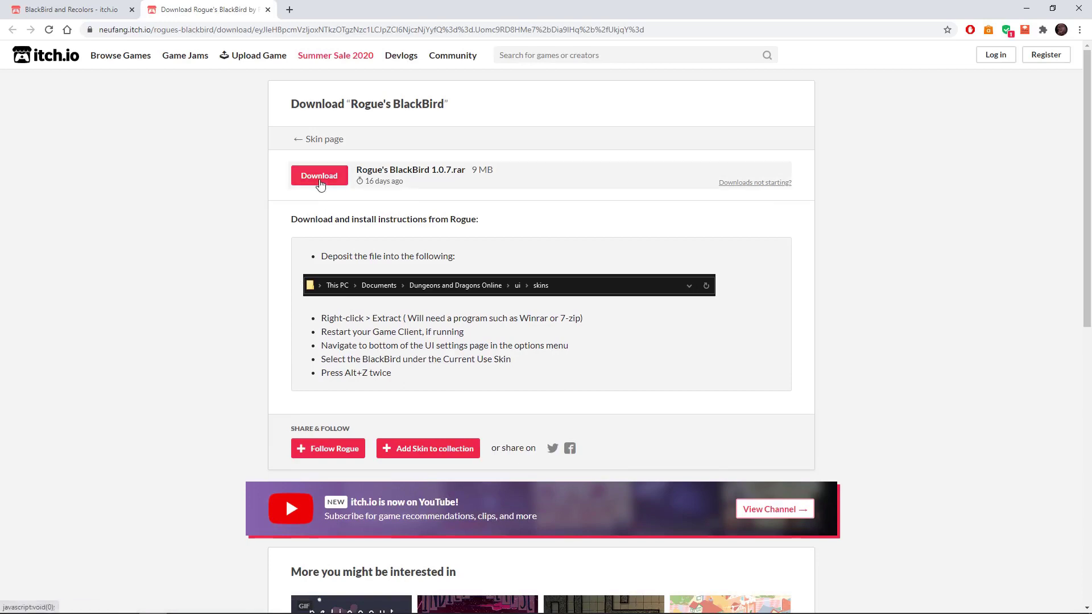
left_click(319, 181)
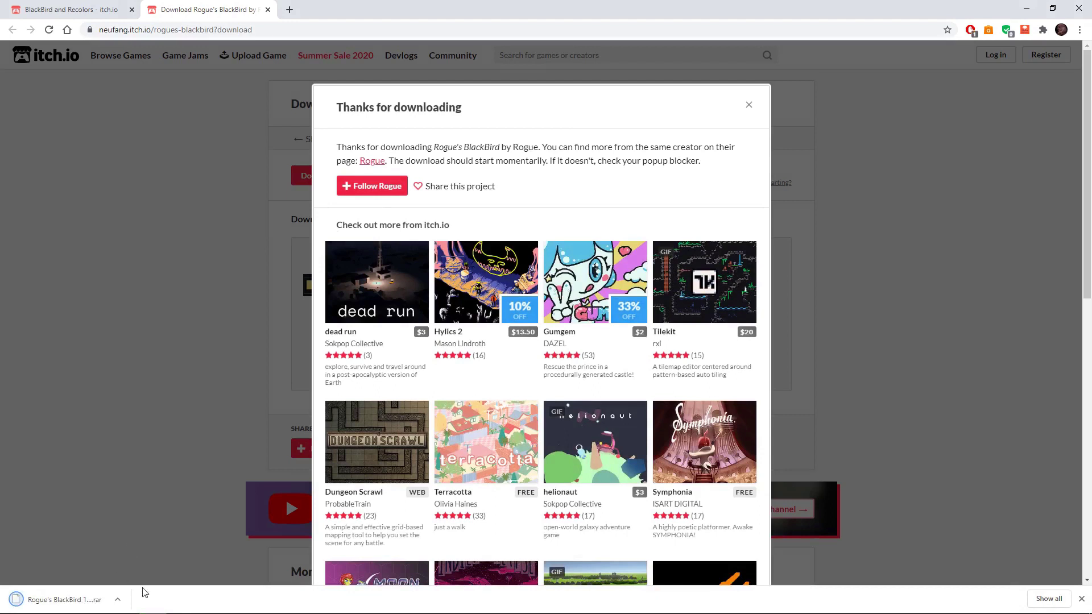
left_click(117, 601)
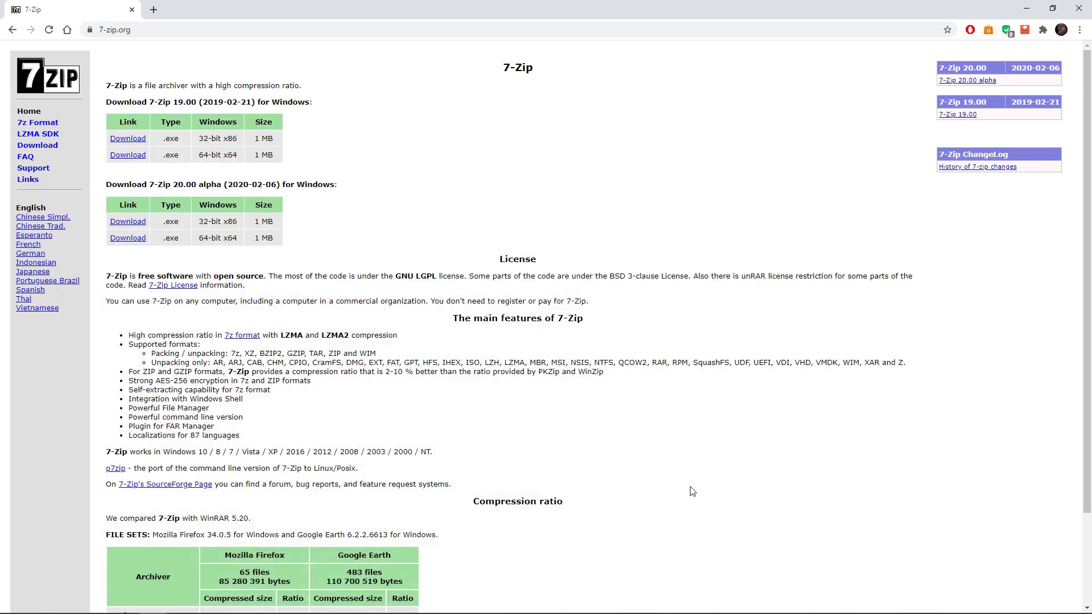
- Review the 7-Zip site and extract the downloaded Rogue's BlackBird archive with 7-Zip into its own folder in Downloads
scroll(604, 417, "down", 3)
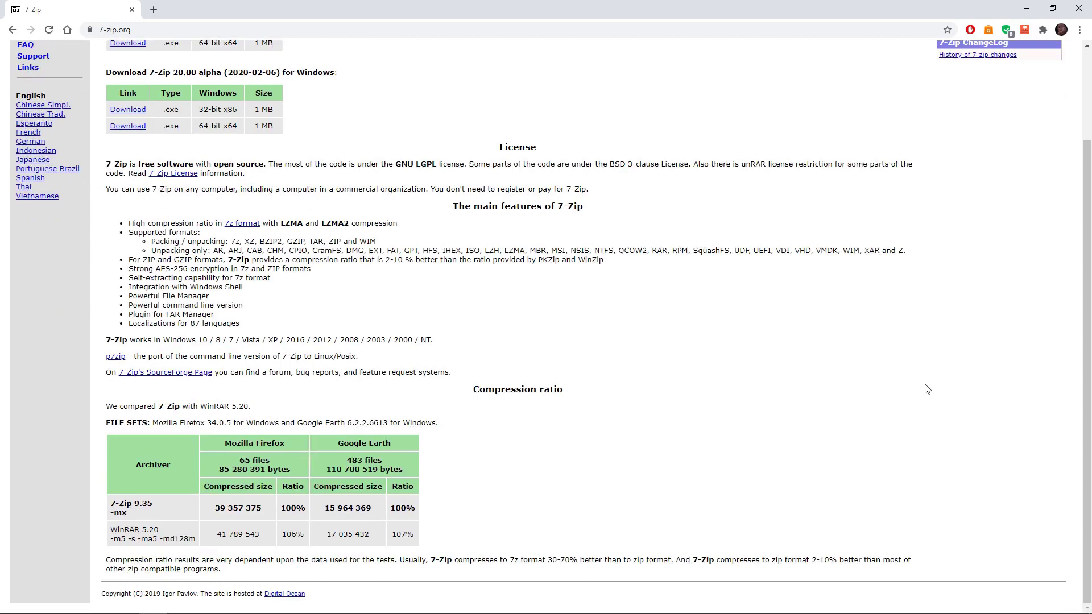
scroll(858, 365, "up", 3)
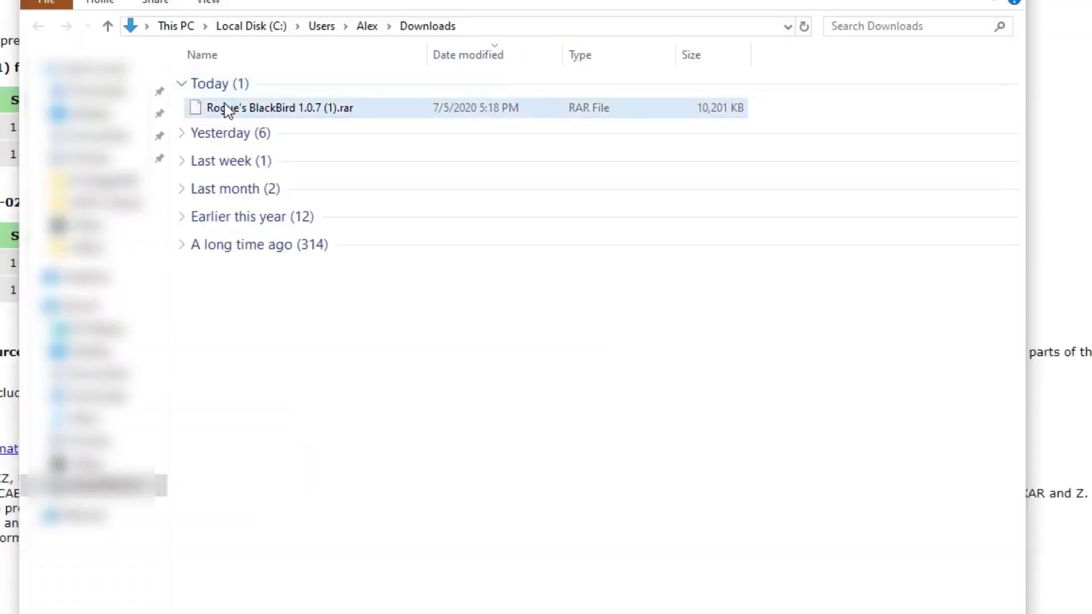
right_click(237, 113)
mouse_move(398, 151)
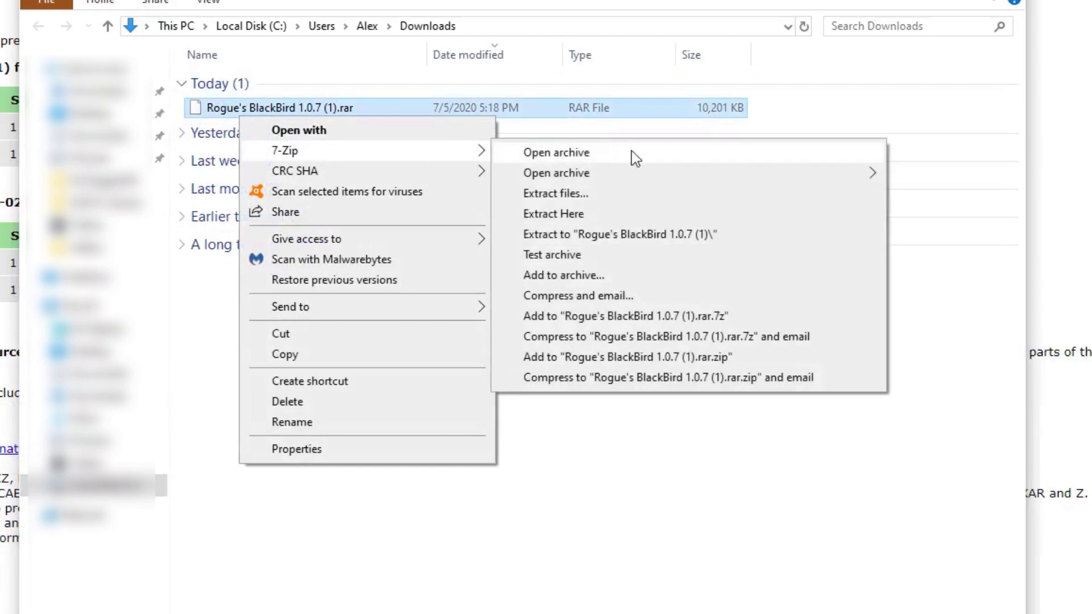
left_click(630, 197)
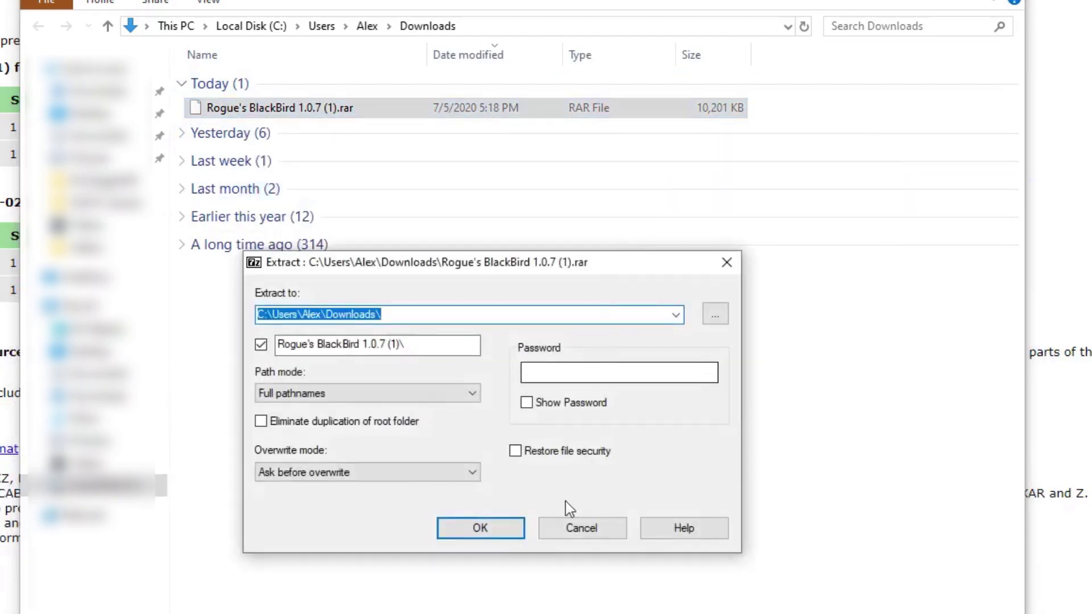
left_click(478, 538)
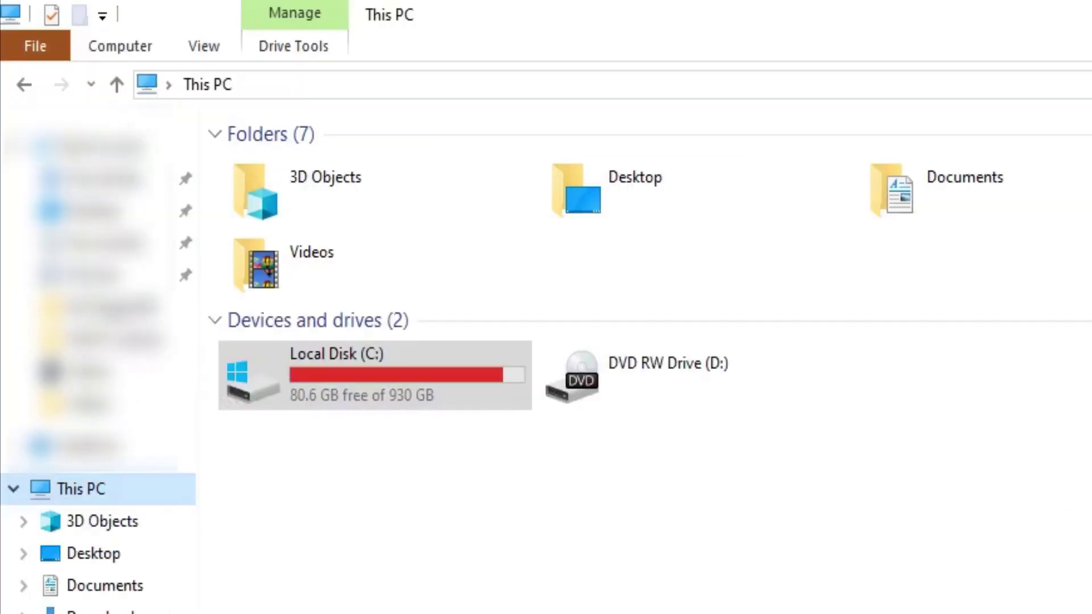
- Open the Dungeons and Dragons Online folder inside Documents
left_click(159, 498)
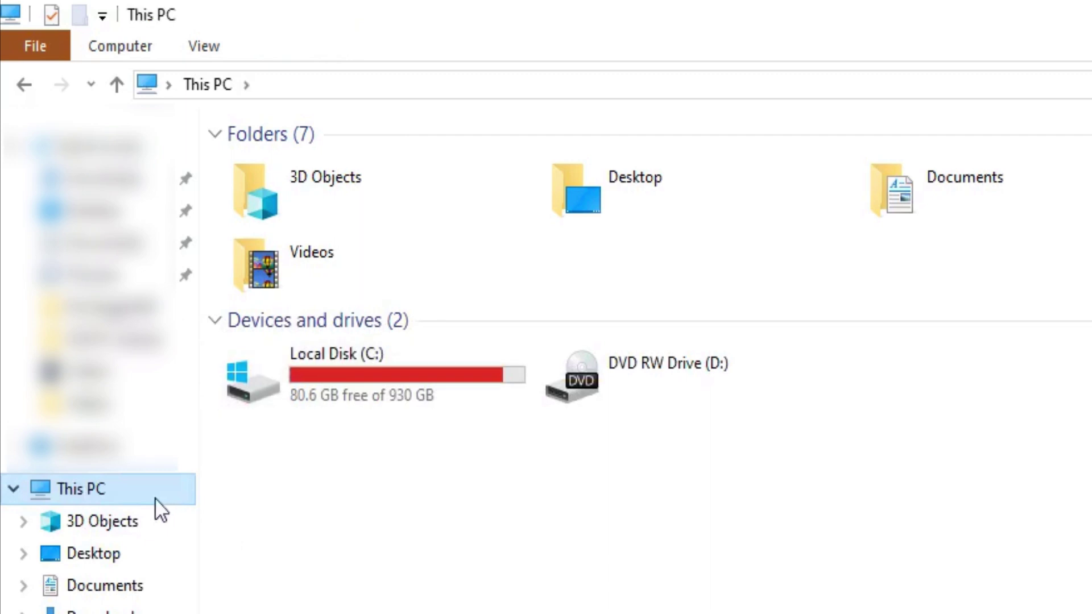
left_click(105, 589)
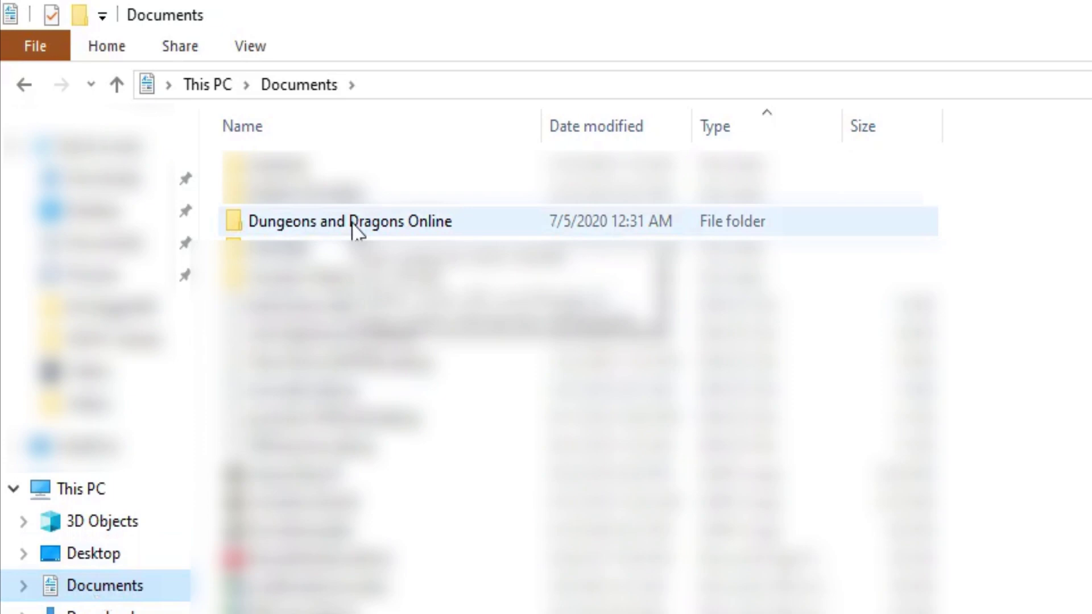
double_click(352, 224)
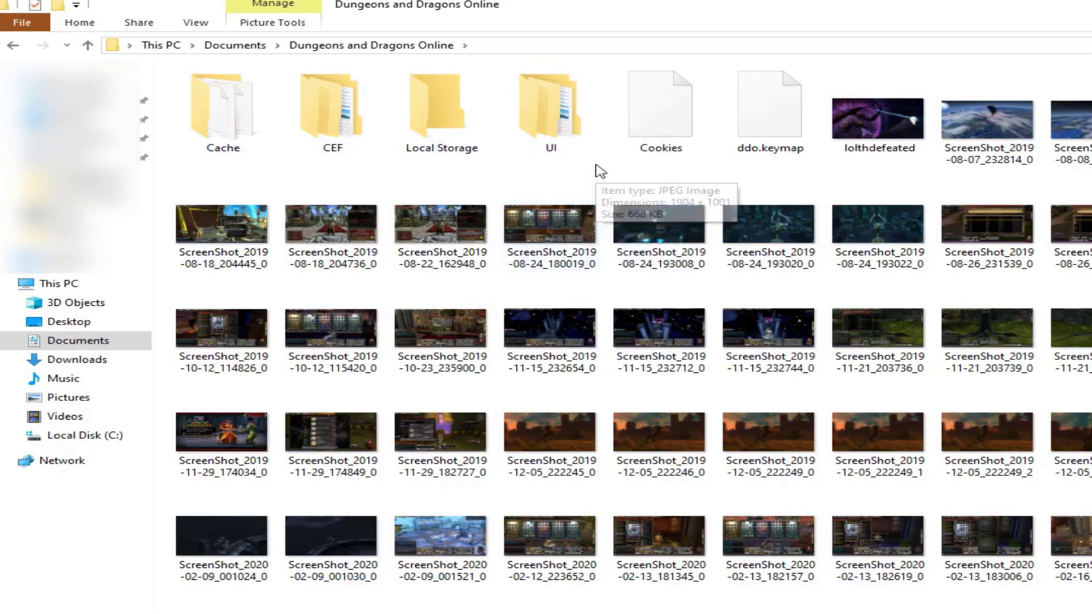
right_click(597, 167)
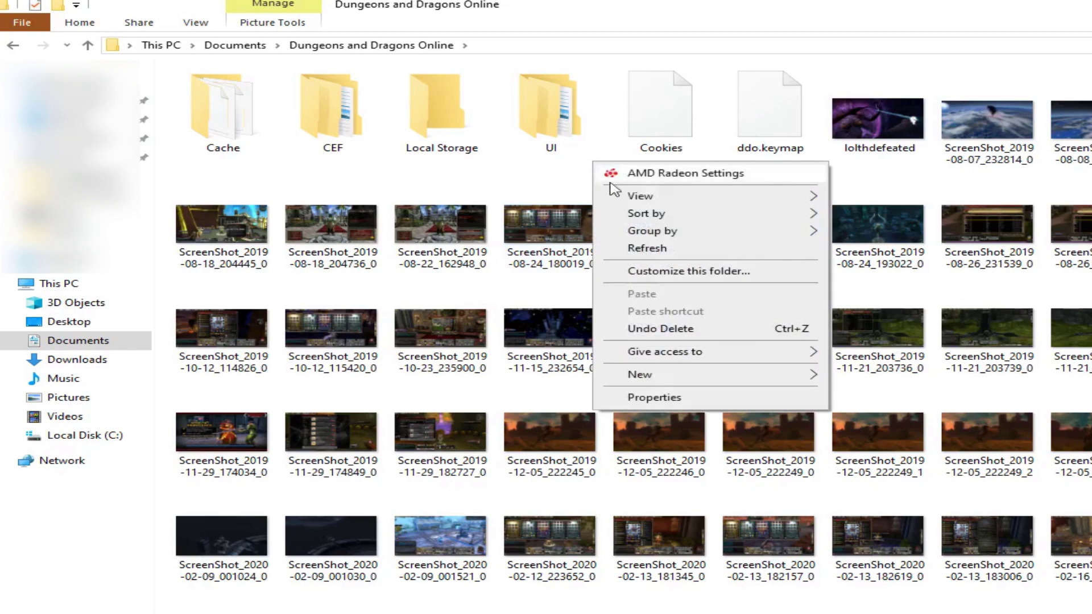
mouse_move(672, 376)
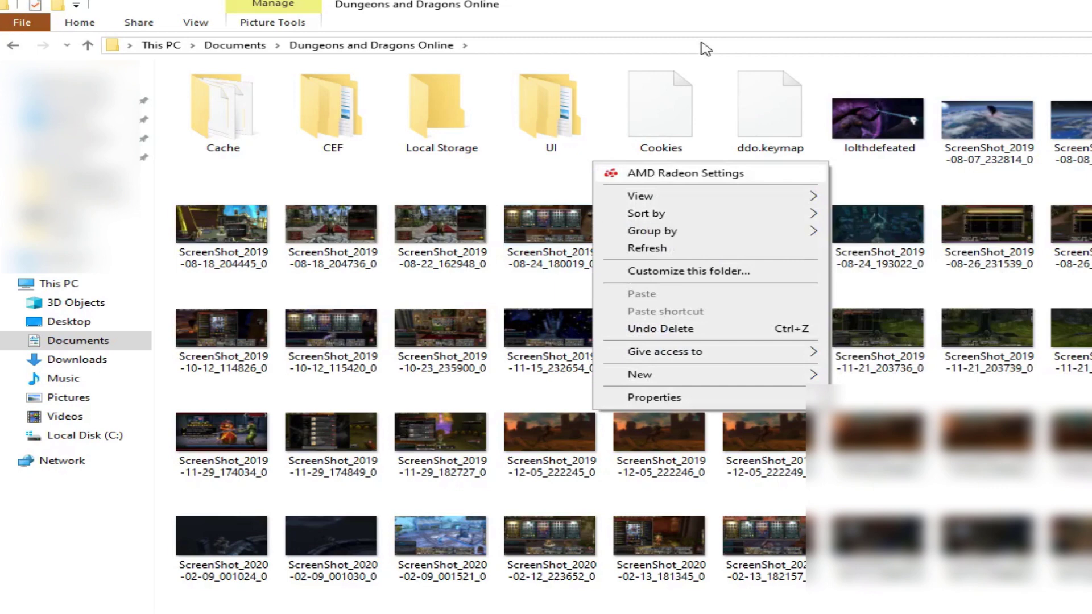
left_click(680, 22)
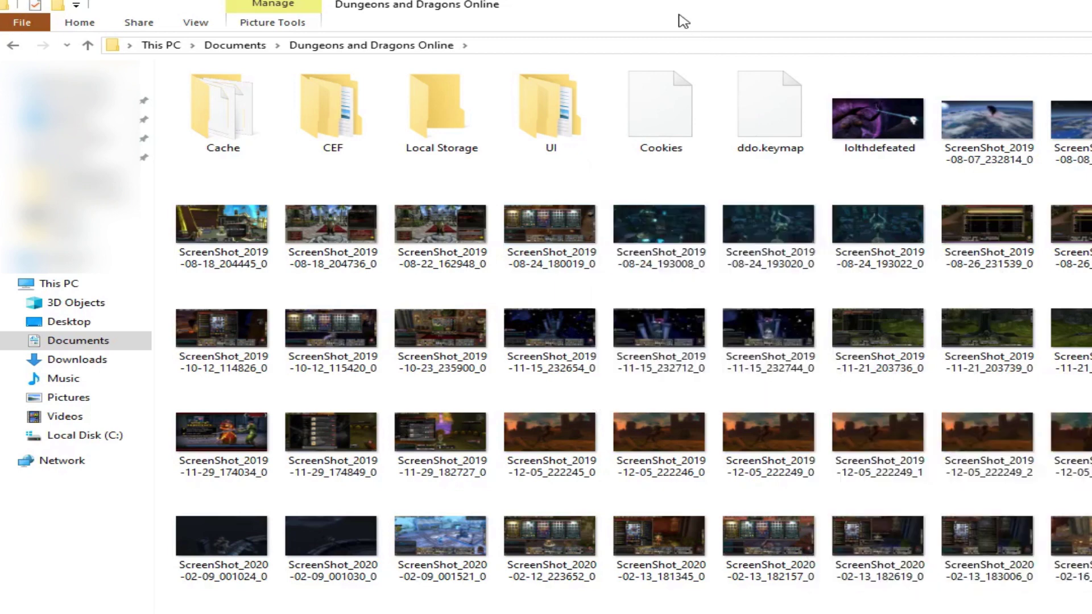
- Open the UI folder inside the Dungeons and Dragons Online folder
double_click(550, 147)
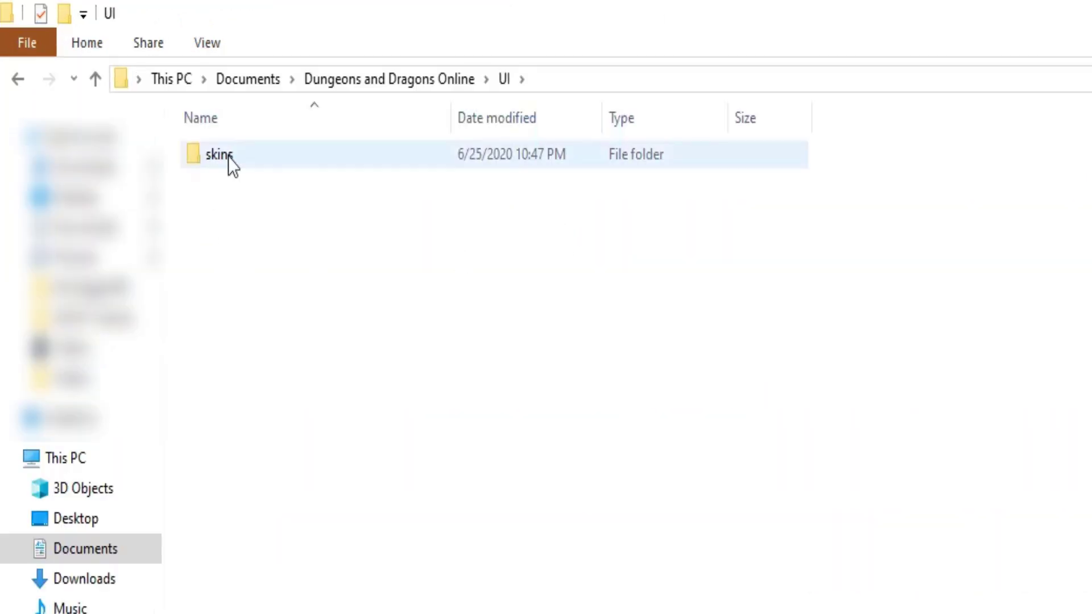
right_click(366, 253)
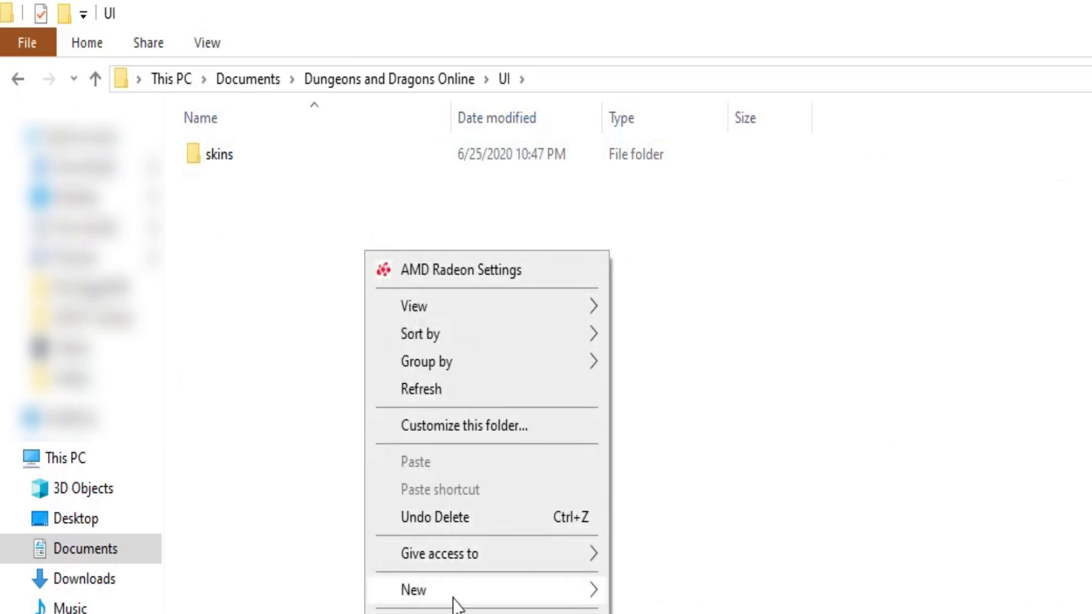
mouse_move(462, 597)
left_click(829, 283)
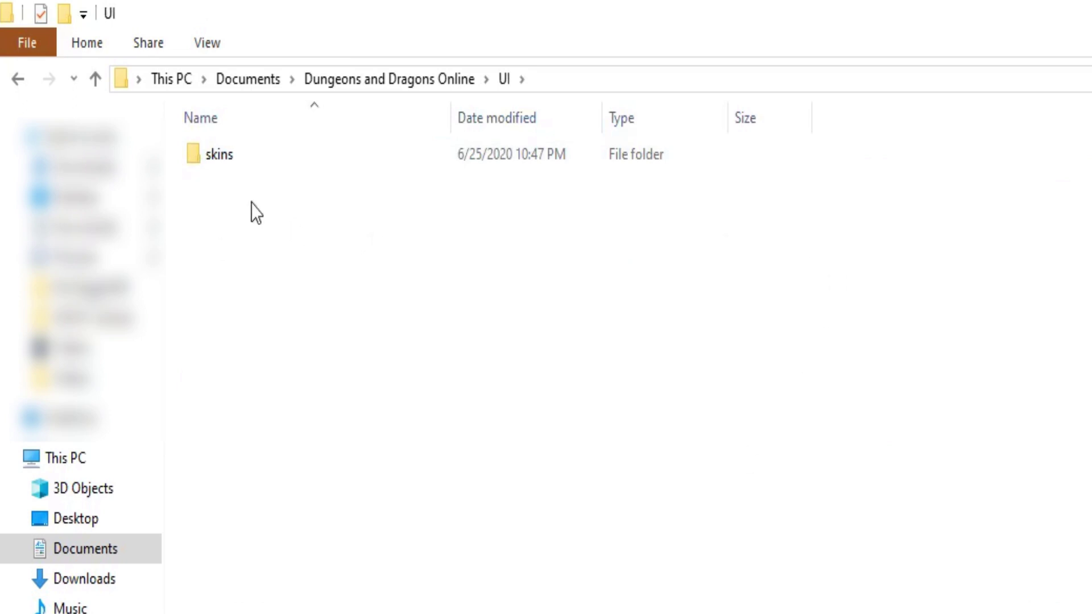
- Open the skins folder inside the UI folder
double_click(296, 138)
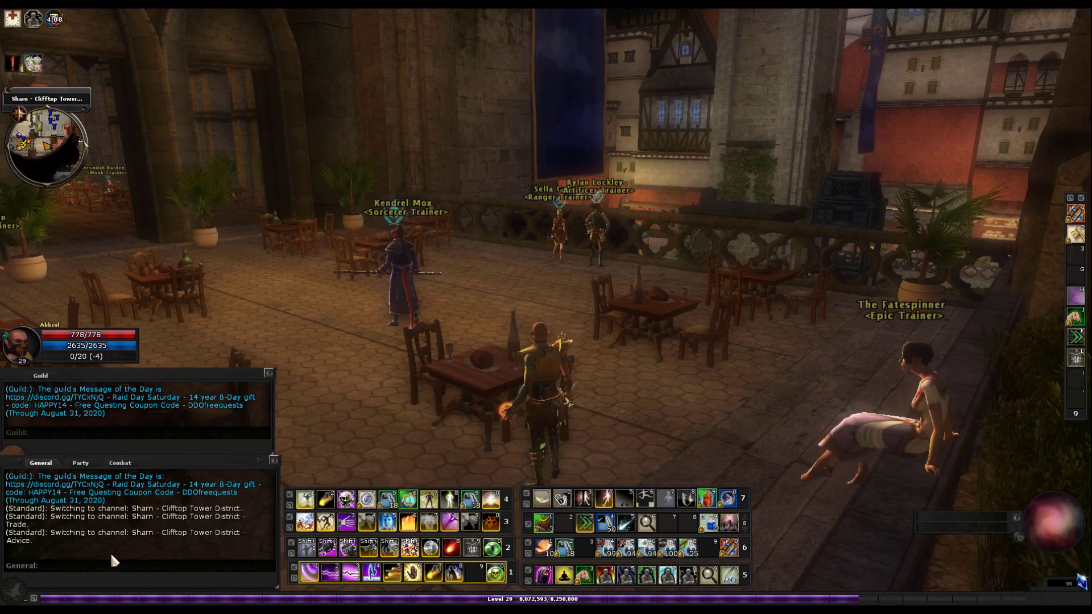
- In Dungeons & Dragons Online, open the UI Settings options and go to the Current User Skin setting
left_click(11, 597)
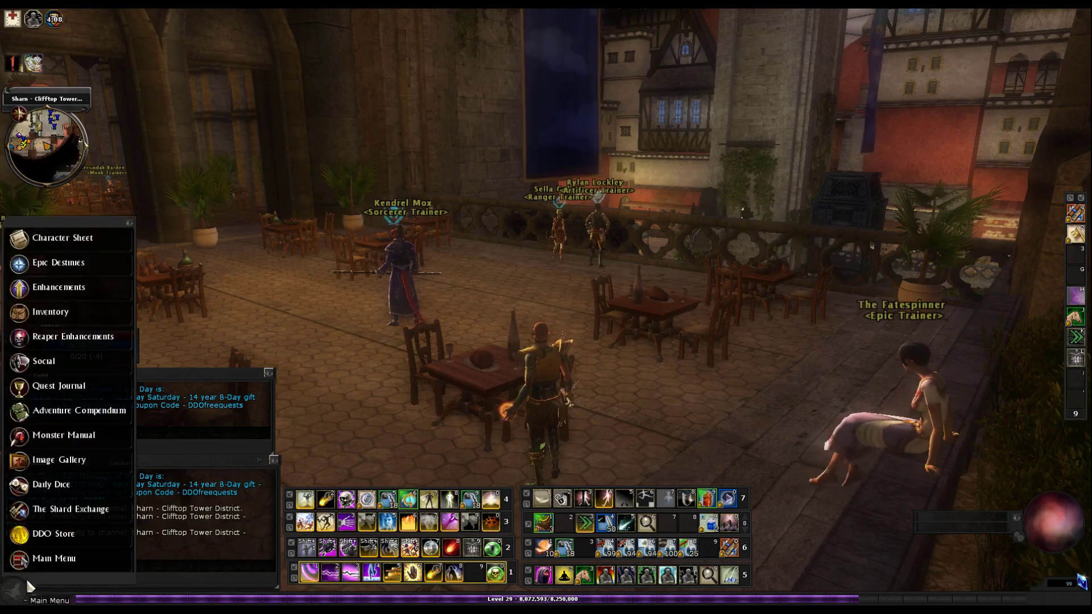
left_click(46, 559)
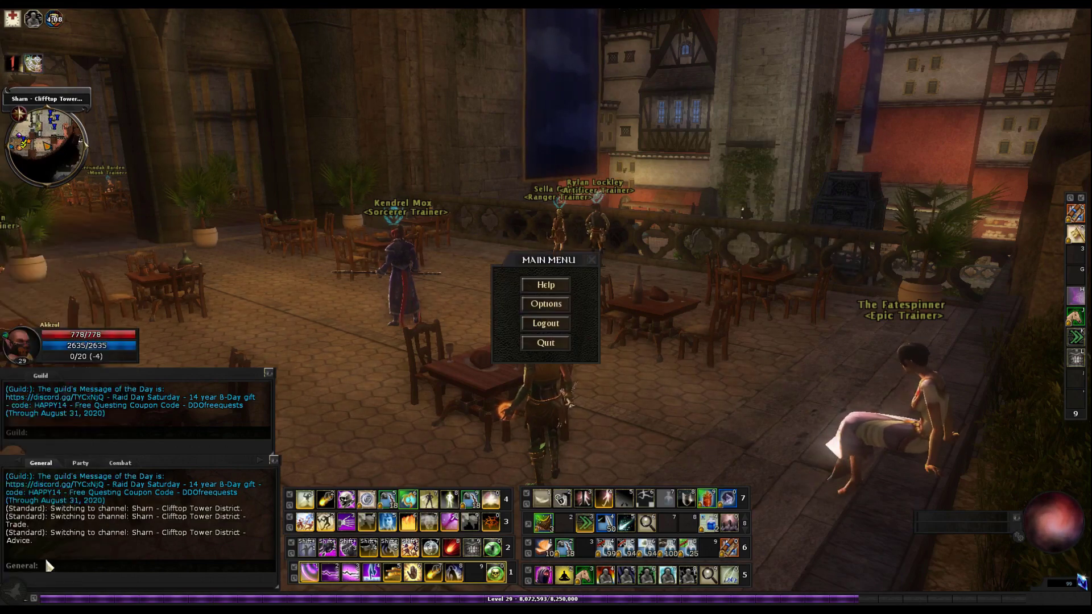
left_click(537, 314)
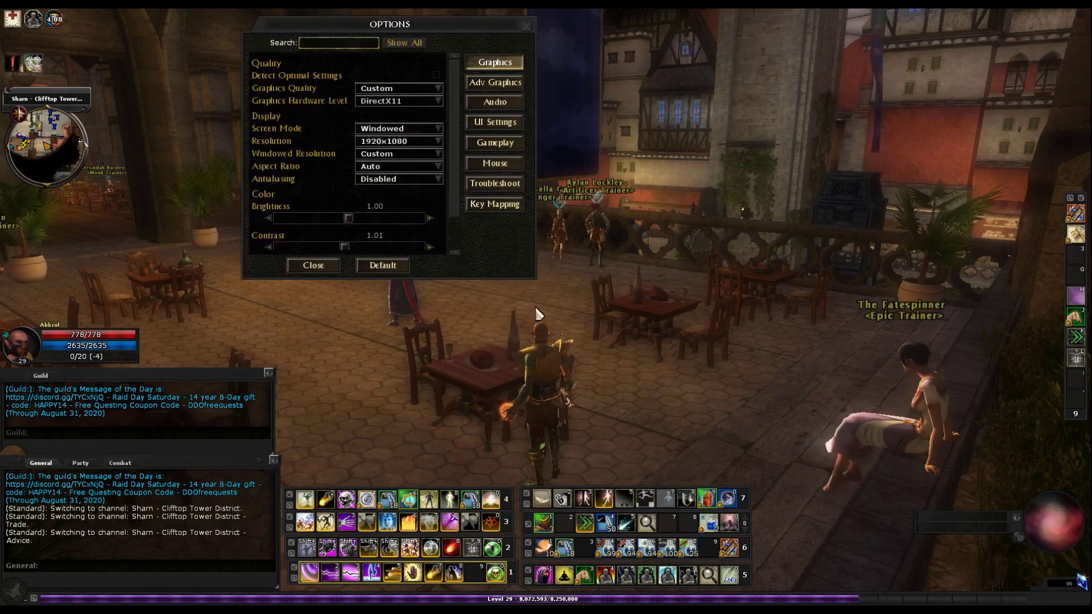
left_click(507, 122)
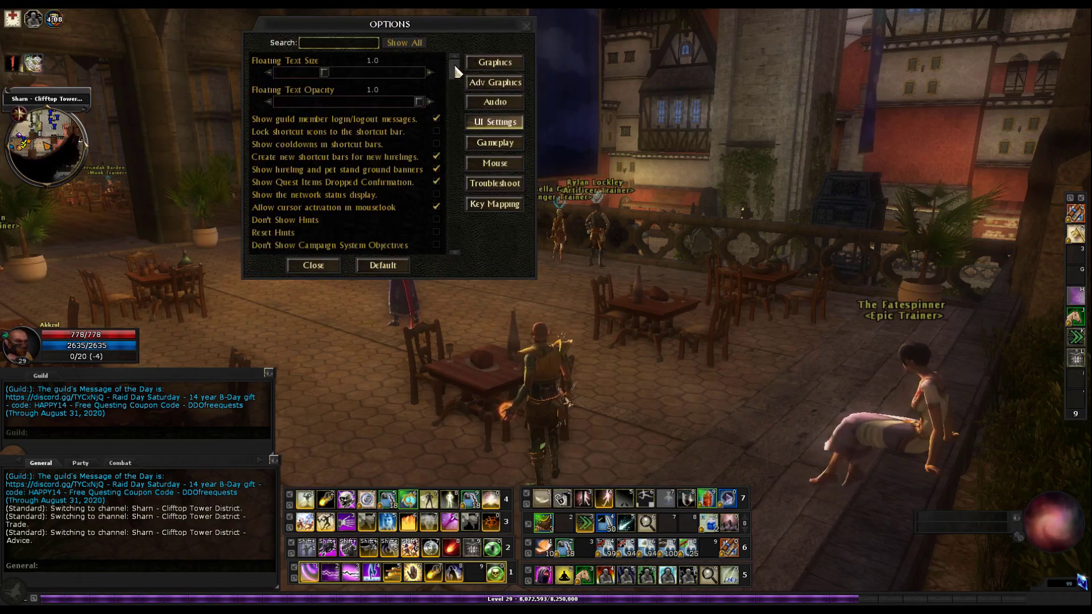
left_click_drag(454, 63, 463, 251)
- Set the current user skin to None
left_click(436, 231)
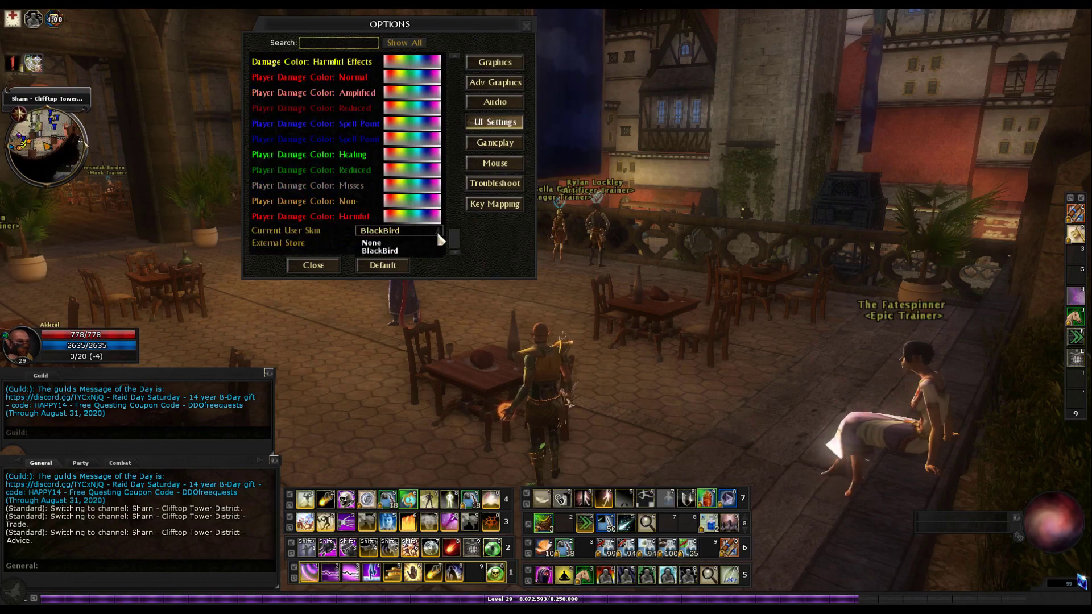
left_click(381, 242)
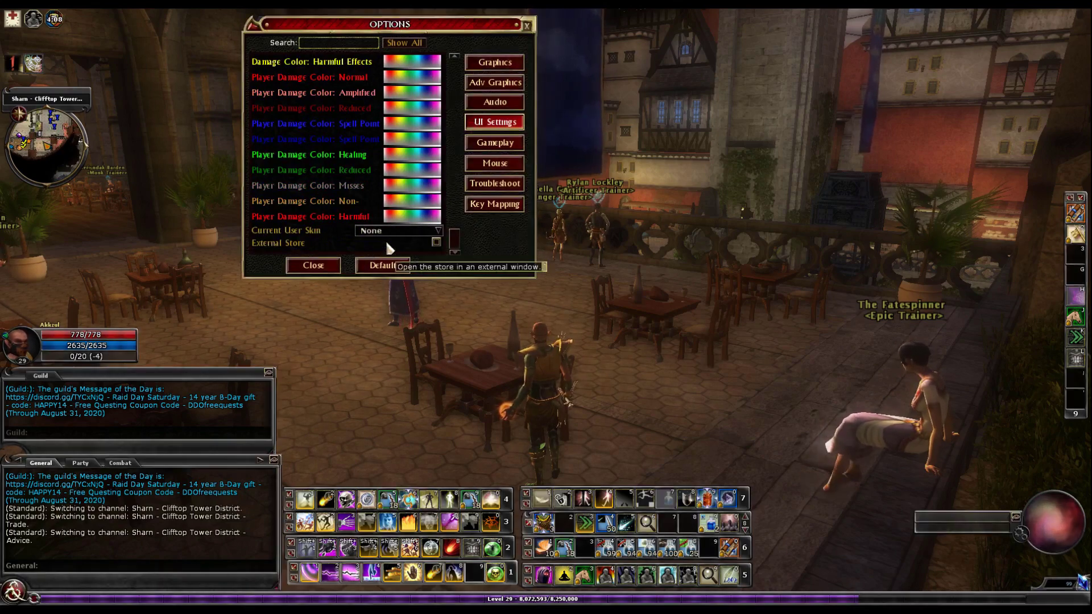
- Set the current user skin to BlackBird and close the options
left_click(436, 231)
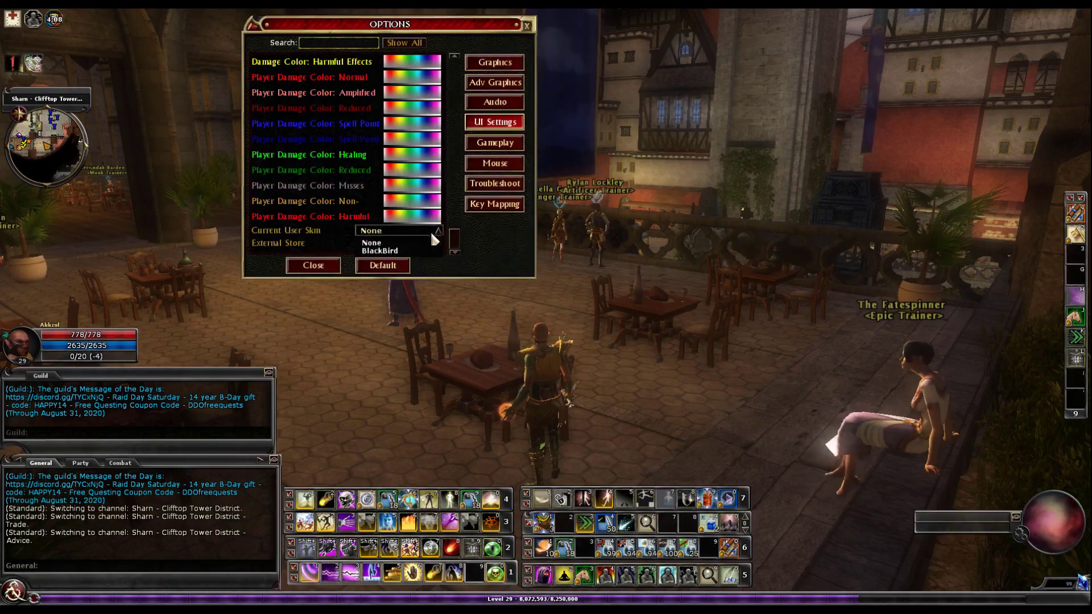
left_click(385, 252)
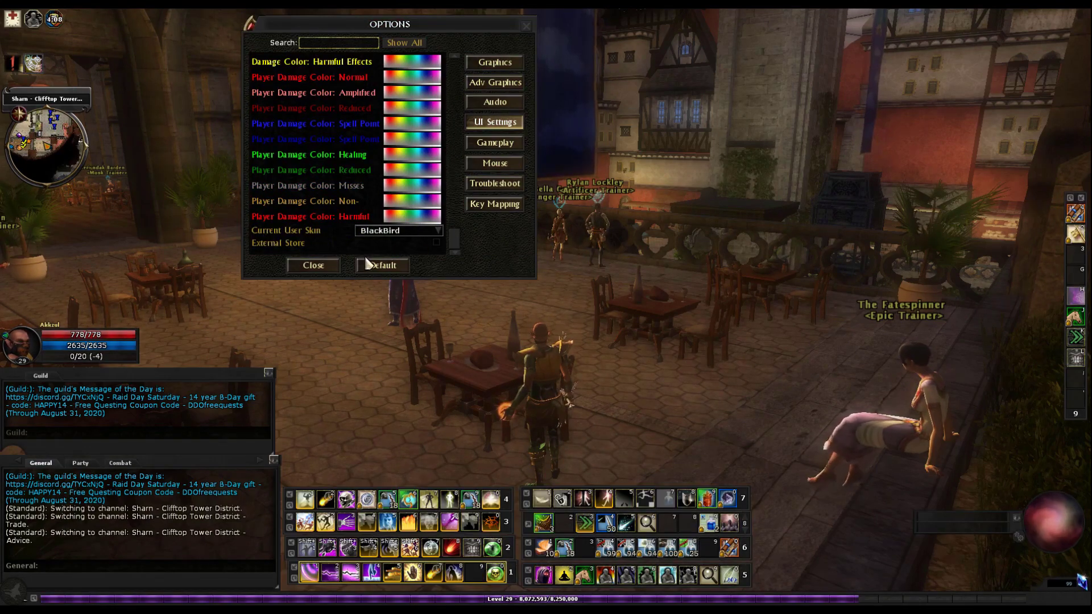
left_click(314, 266)
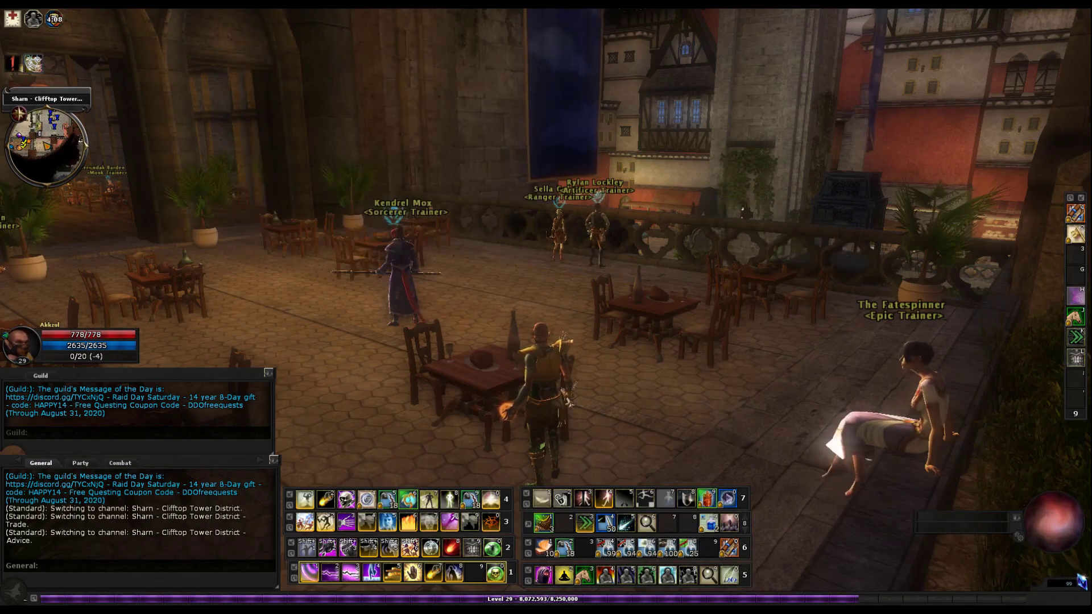
key("ctrl+o")
left_click(313, 265)
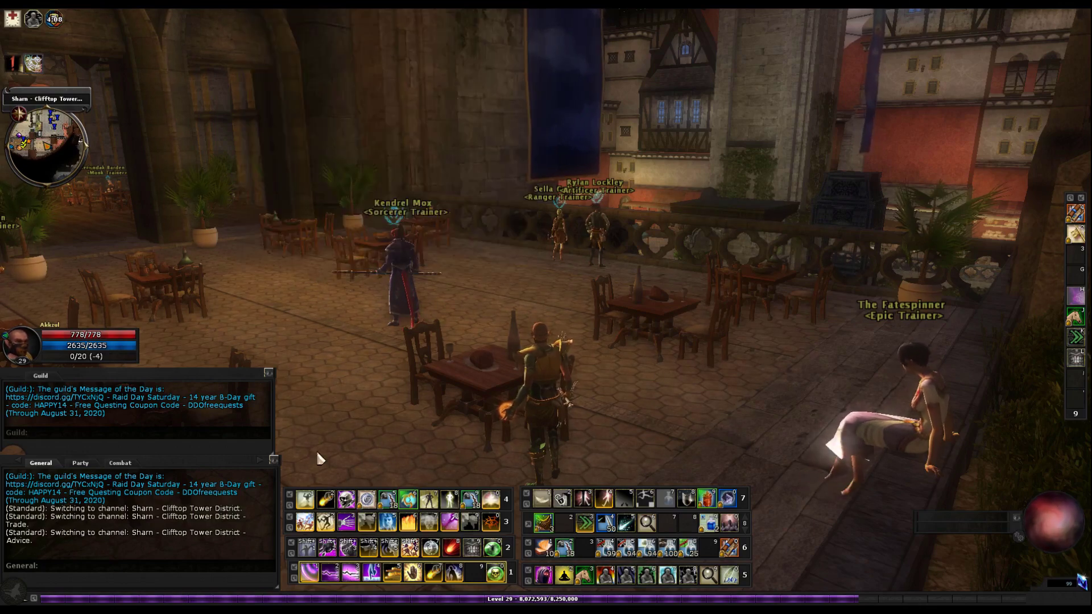